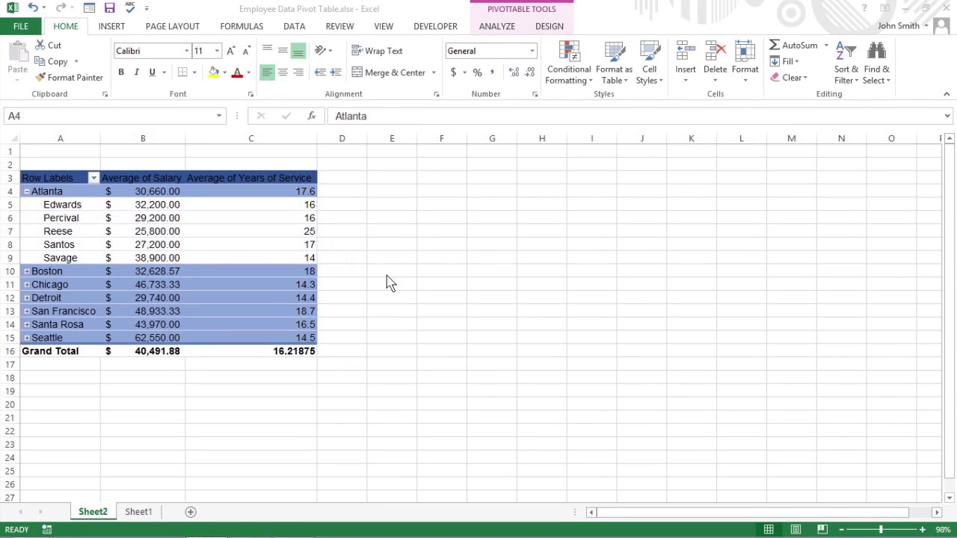
Review the sort and filter options for the Location field in the Row Labels of the Sheet2 pivot table
click(96, 188)
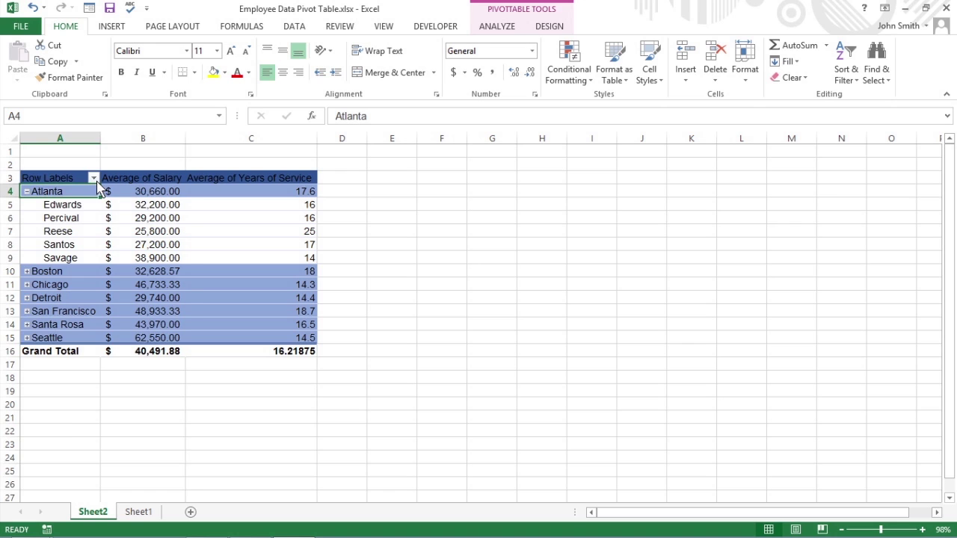
click(94, 178)
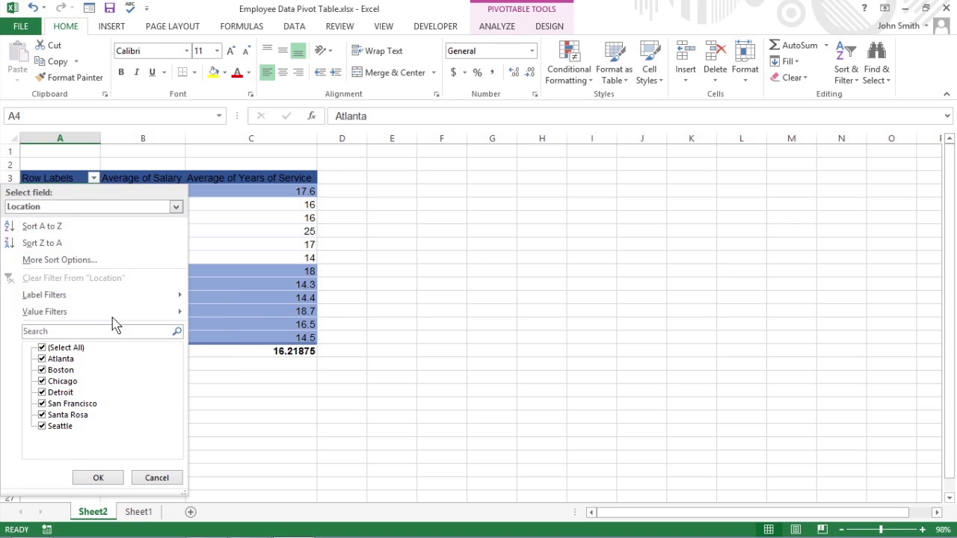
click(94, 179)
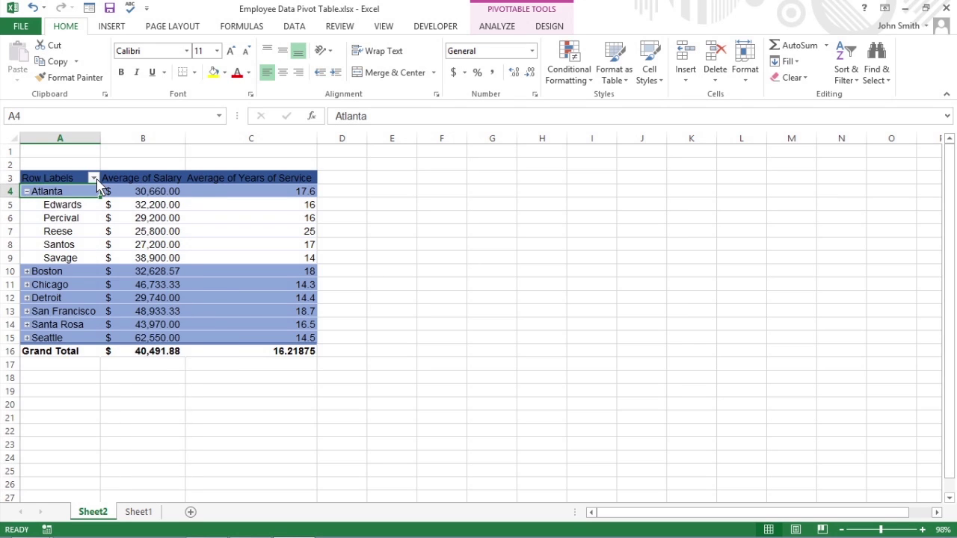
Review the column filter options for ID No and First Name in the employee table on Sheet1
click(140, 512)
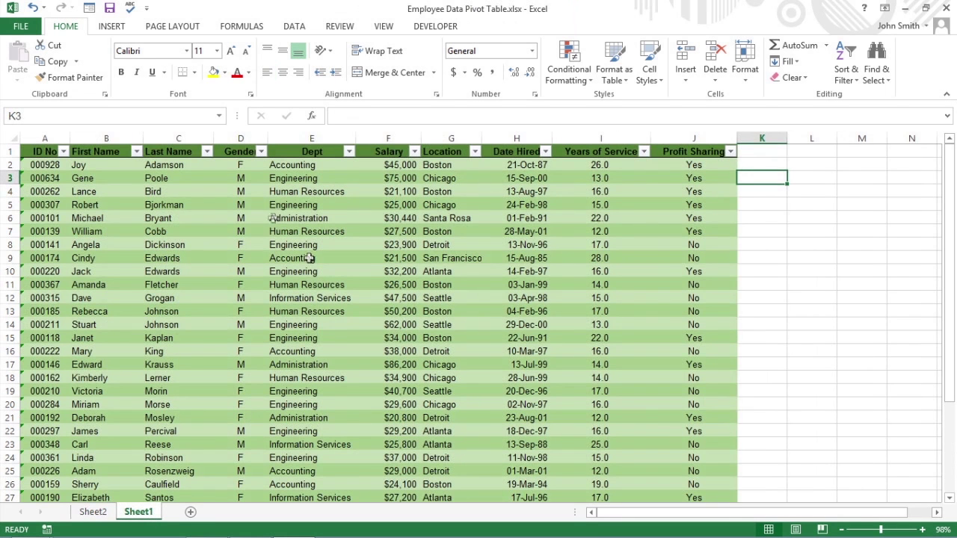
click(63, 153)
click(136, 152)
click(136, 152)
click(139, 154)
Collapse and re-expand the Atlanta group in the Sheet2 pivot table, and check the Row Labels location filter without changing it
click(93, 512)
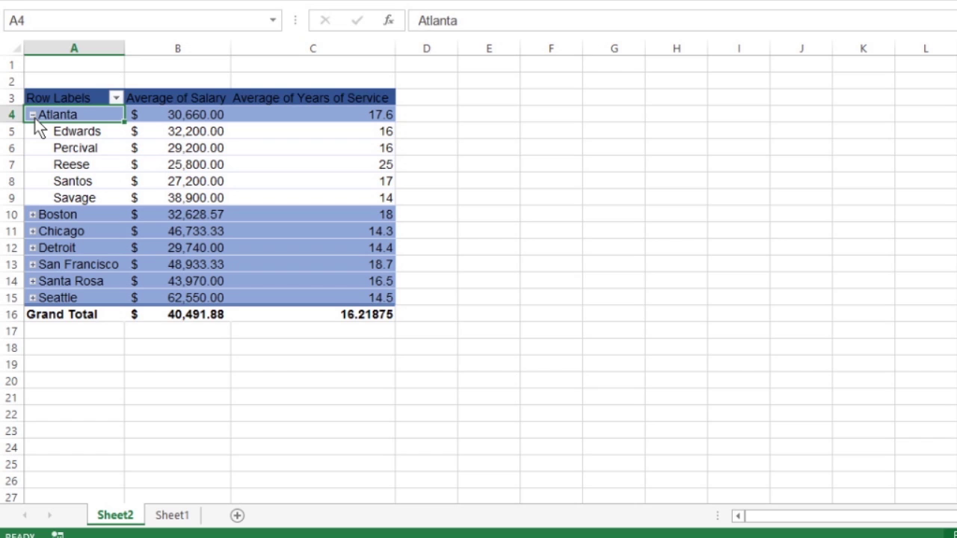
click(33, 116)
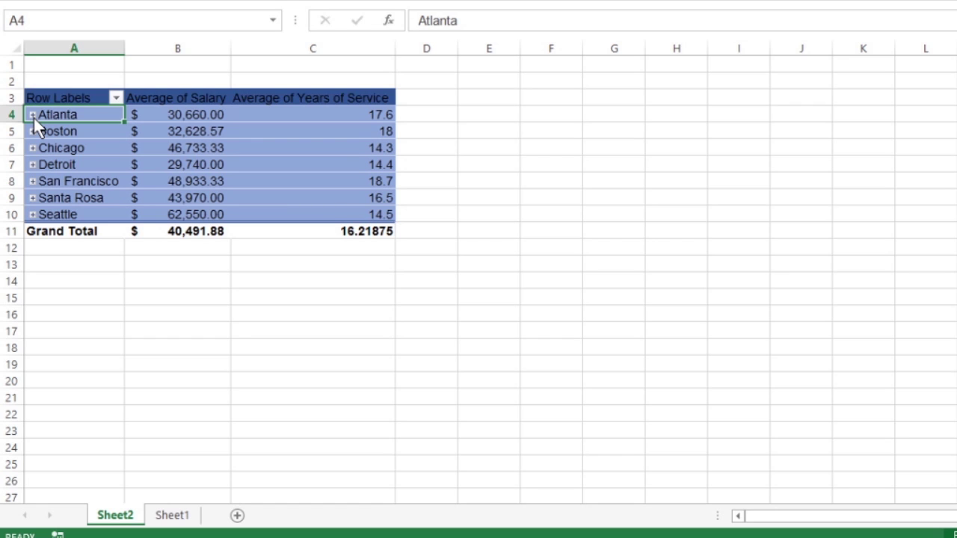
click(33, 116)
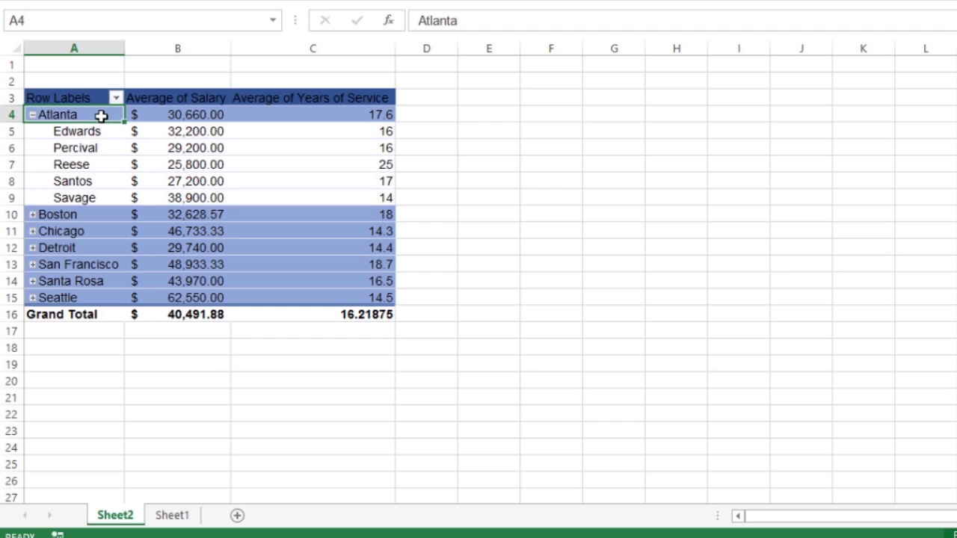
click(116, 98)
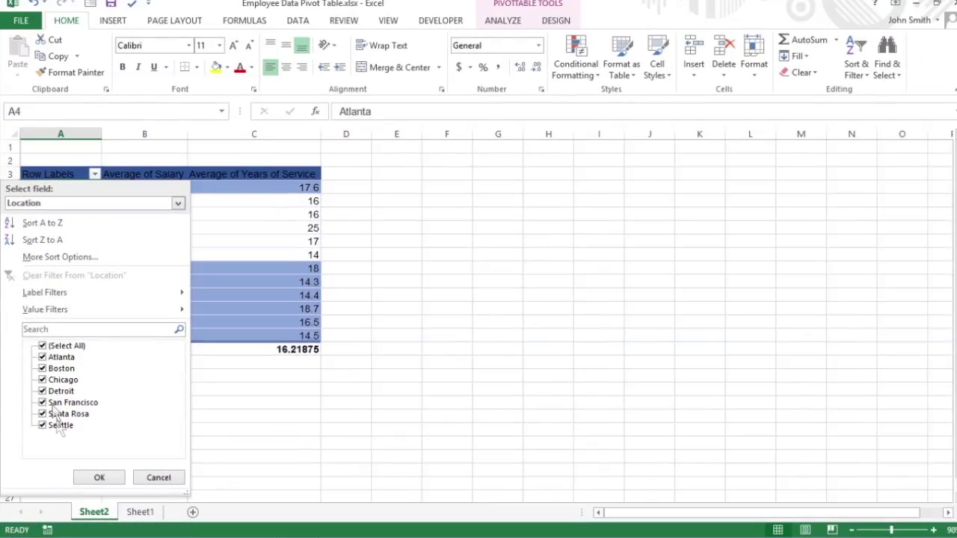
click(138, 514)
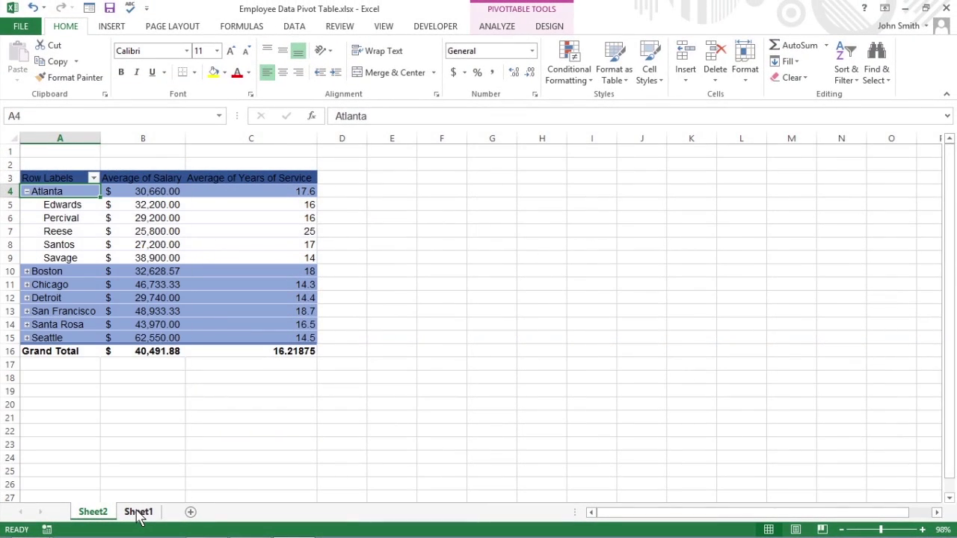
Filter the Gender column of the employee table on Sheet1 to show only F
click(138, 515)
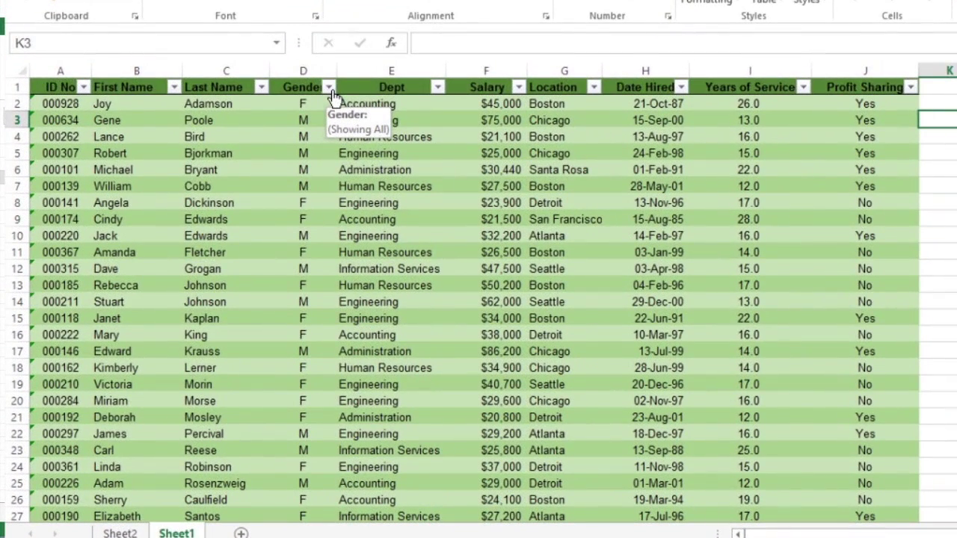
click(329, 87)
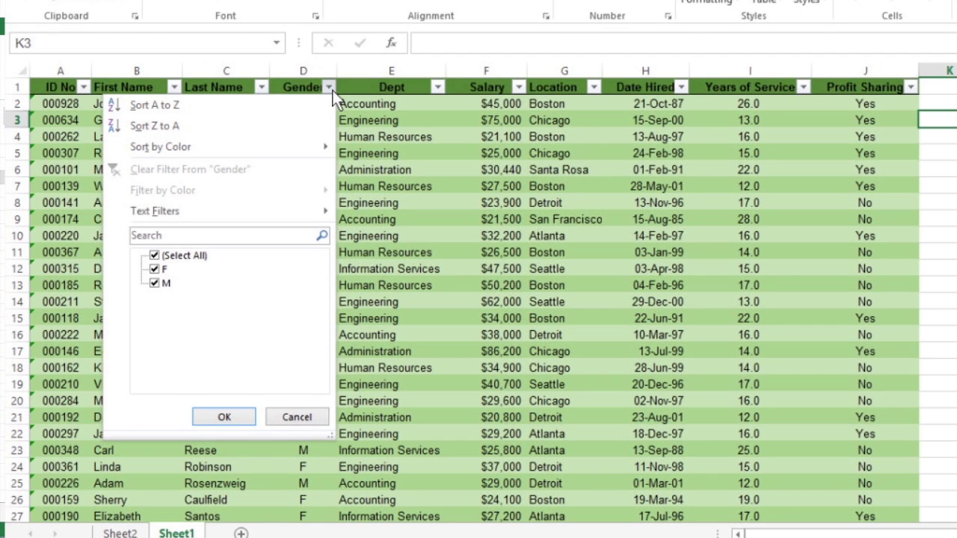
click(155, 256)
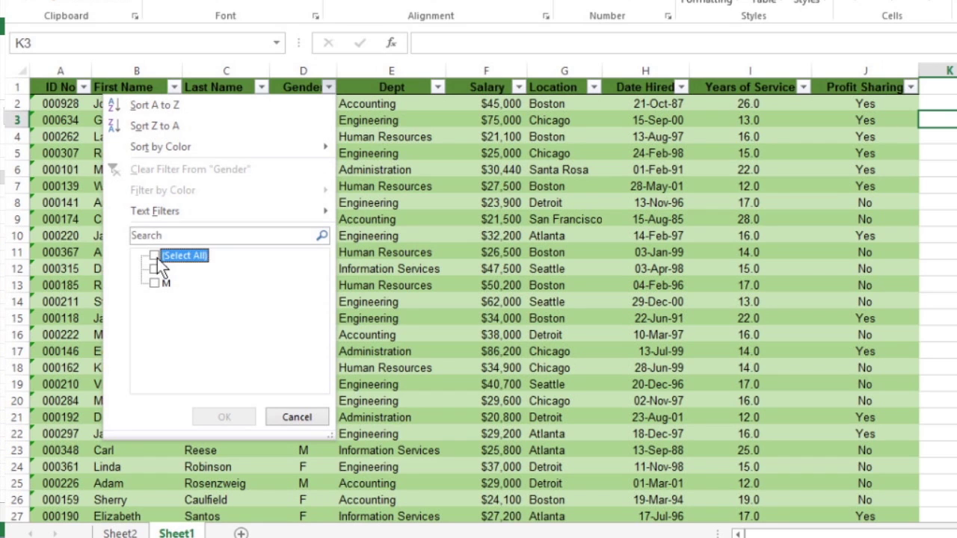
click(154, 269)
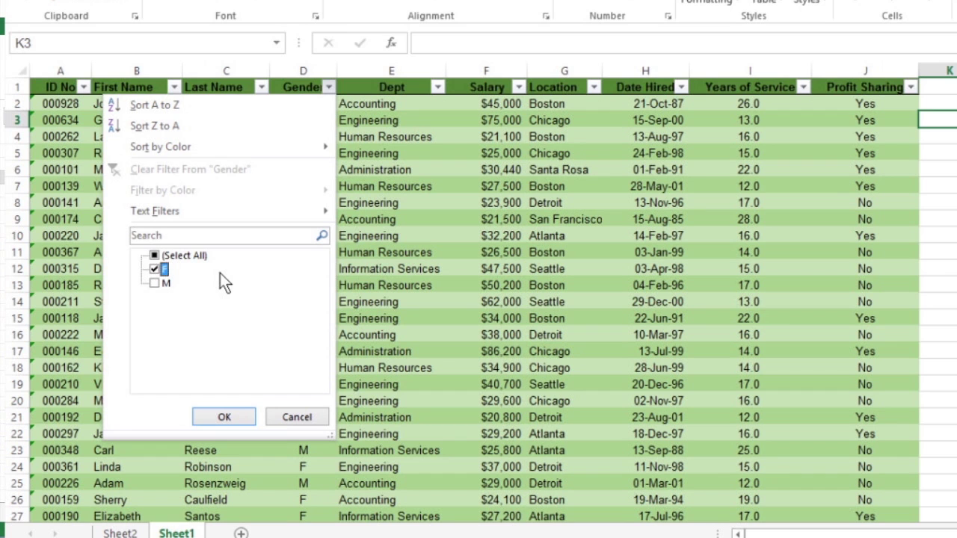
click(251, 416)
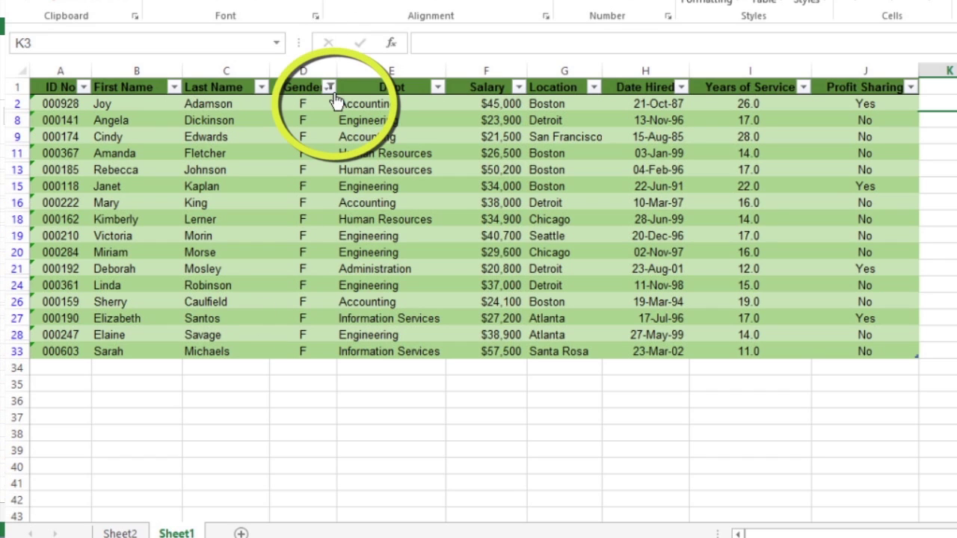
mouse_move(336, 100)
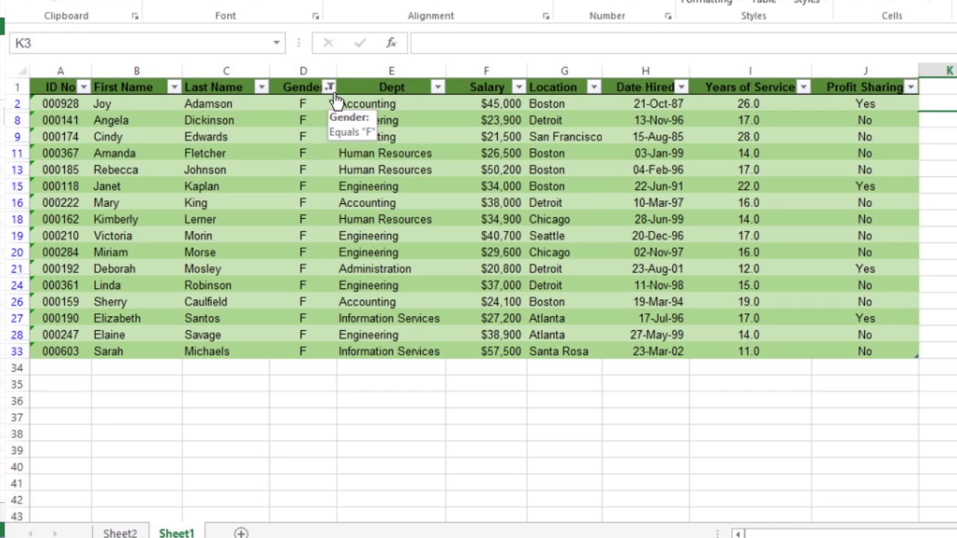
Remove the Gender filter by selecting all values again
click(332, 93)
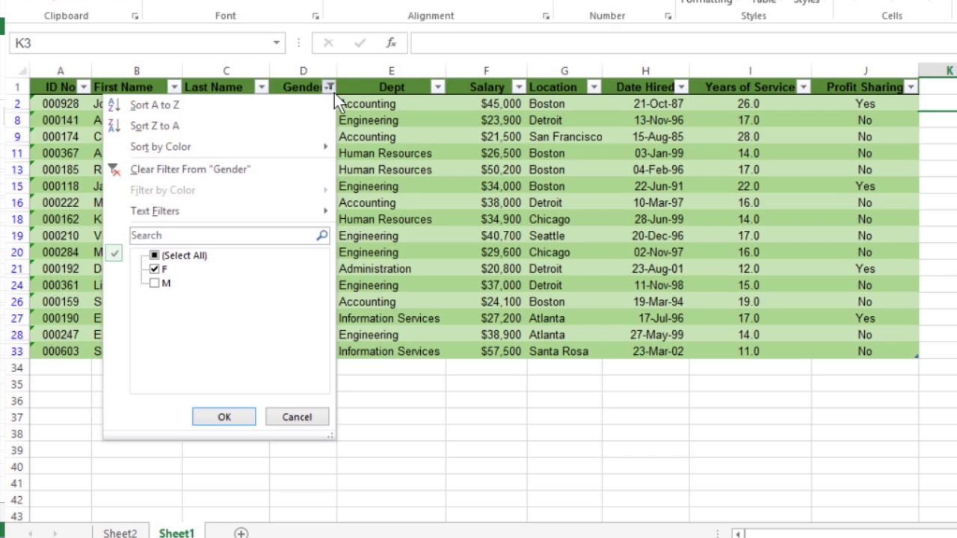
click(154, 255)
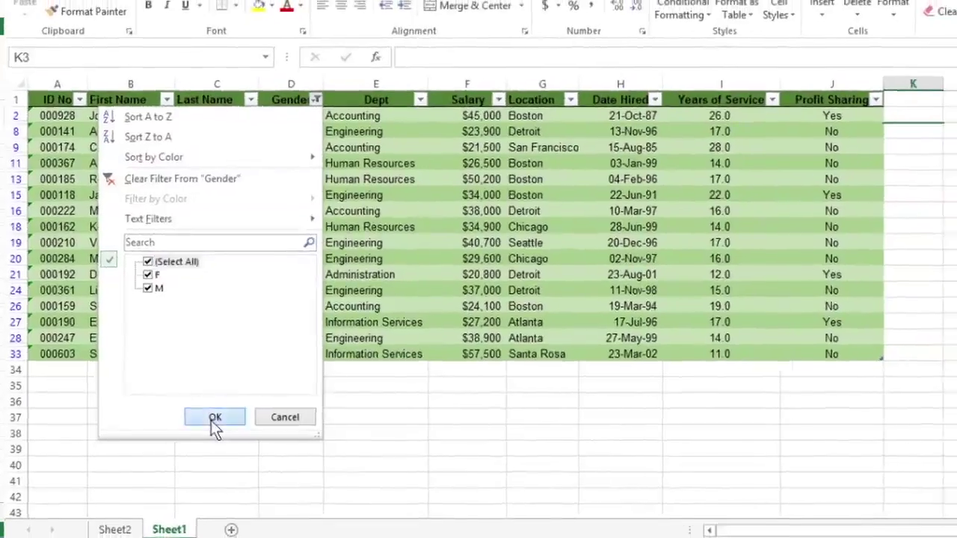
click(225, 418)
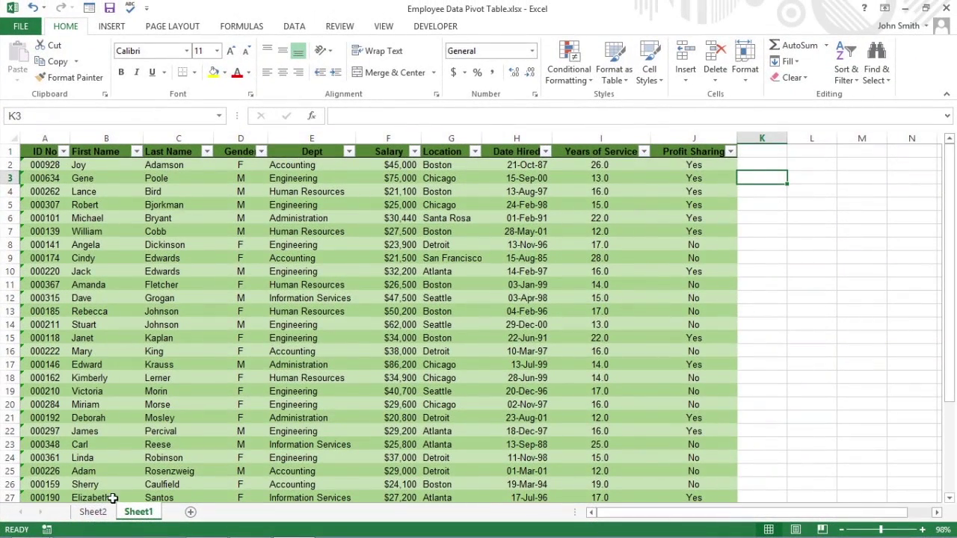
Insert a Date Hired timeline for the Sheet2 pivot table and set its time level to years
click(95, 516)
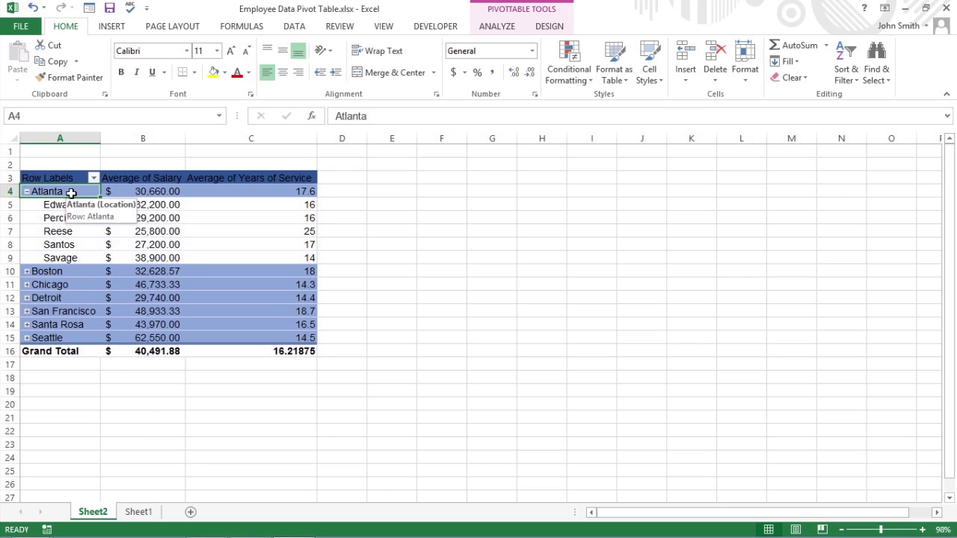
click(472, 30)
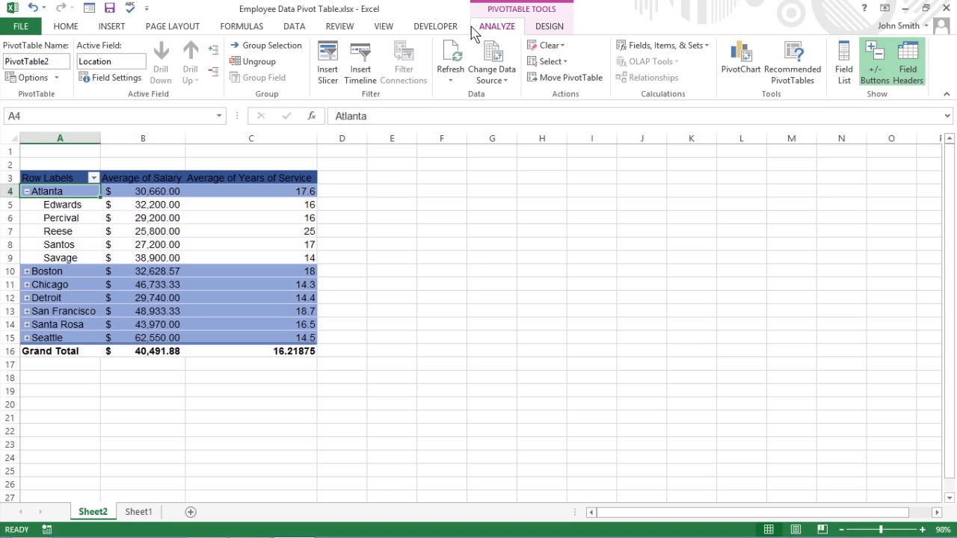
click(364, 75)
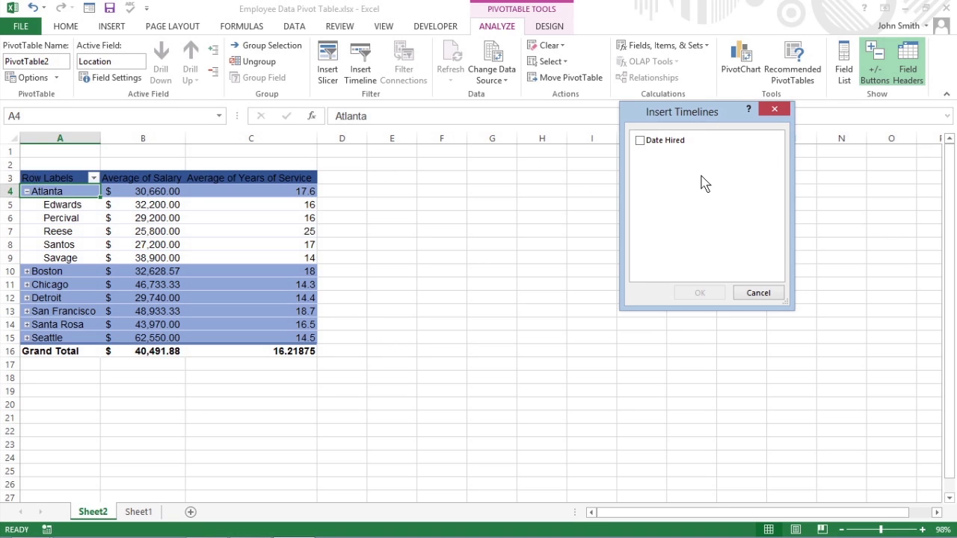
click(646, 143)
click(701, 295)
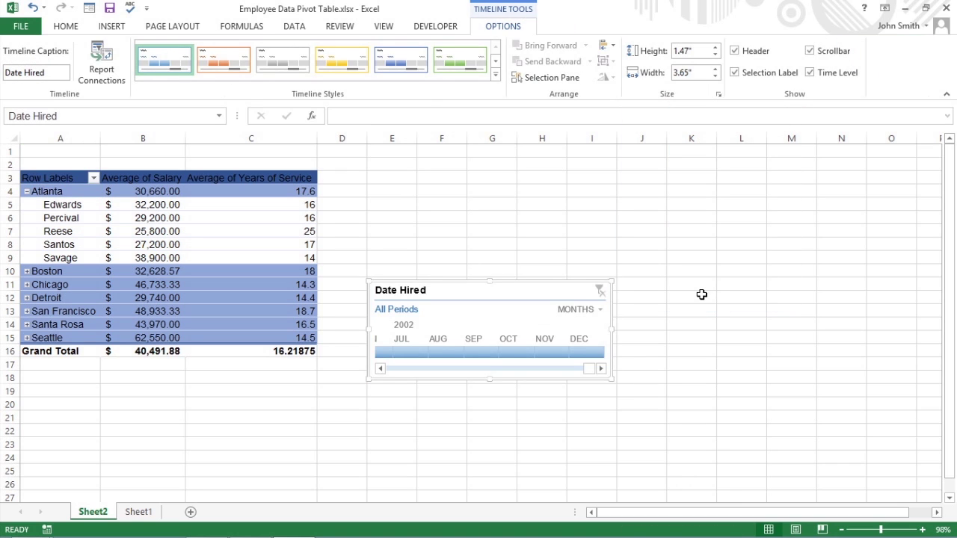
click(575, 309)
click(599, 327)
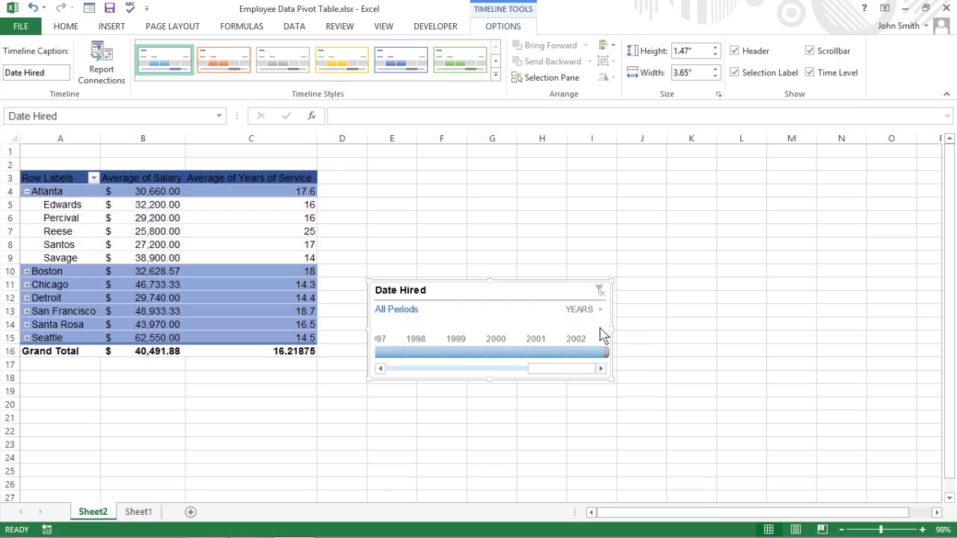
Filter the pivot table with the Date Hired timeline by 1999 and by 2000 in turn, and clear the timeline filter
click(464, 353)
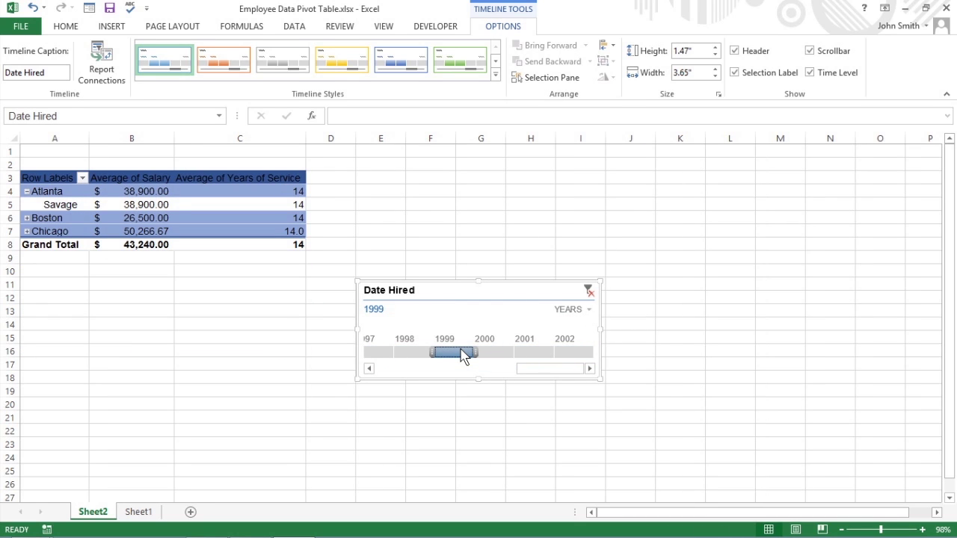
drag(470, 357, 506, 363)
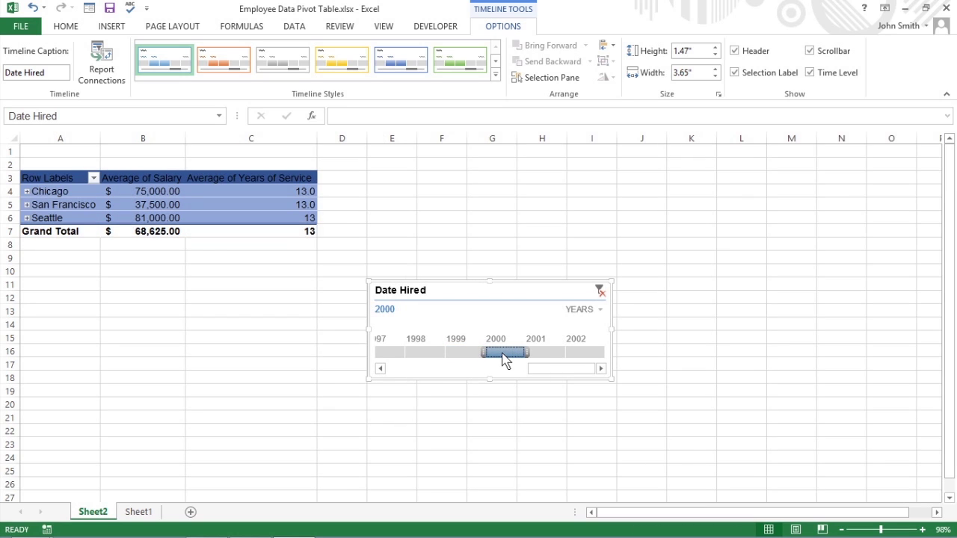
click(599, 291)
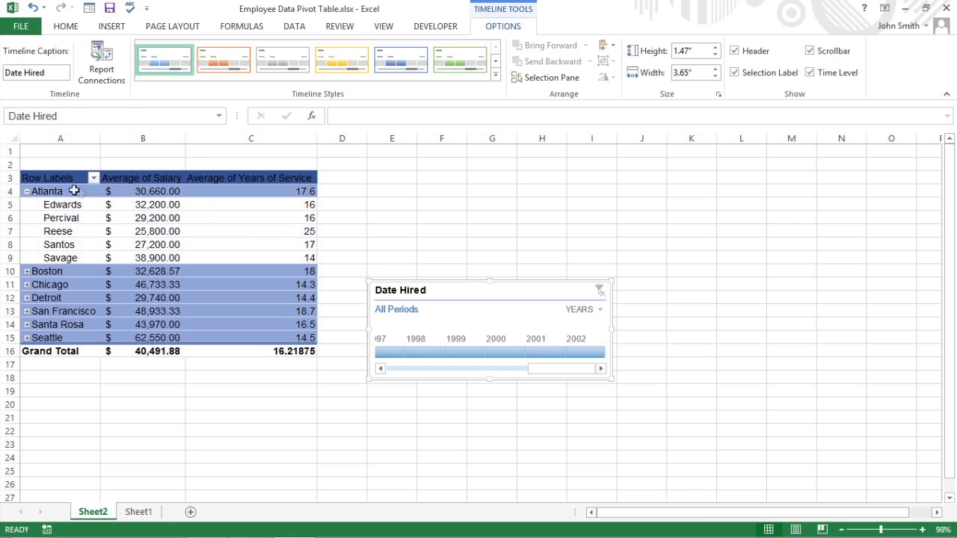
Sort the employee table on Sheet1 by First Name from A to Z, followed by Date Hired from oldest to newest
click(149, 513)
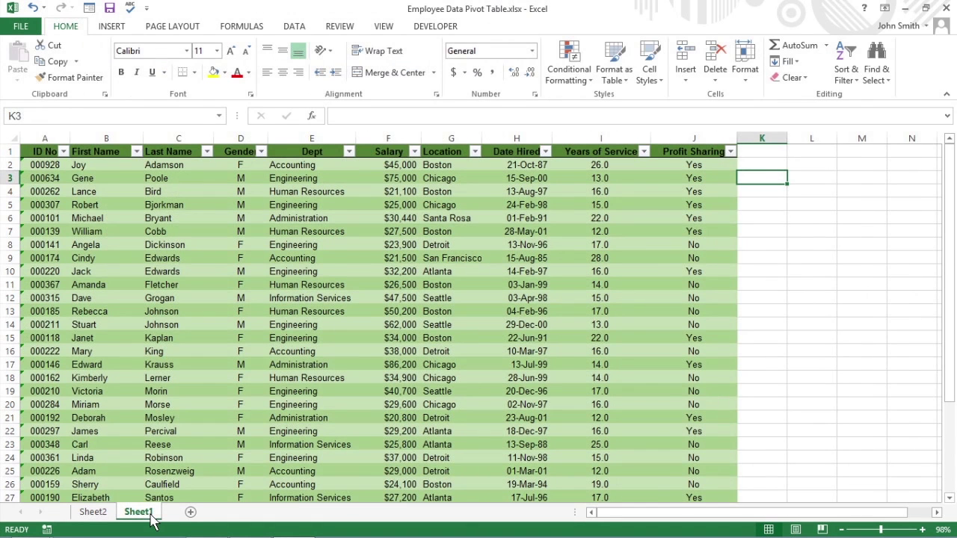
click(136, 152)
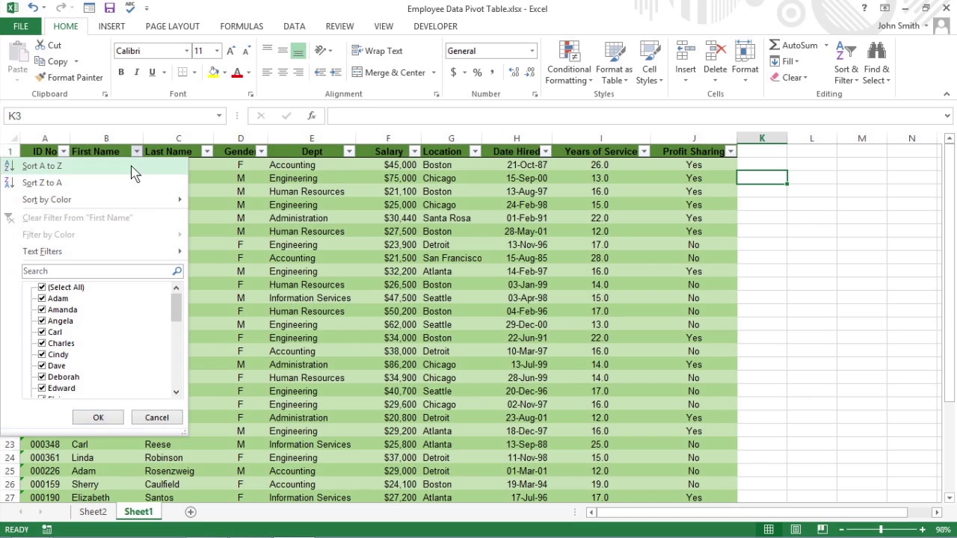
click(132, 166)
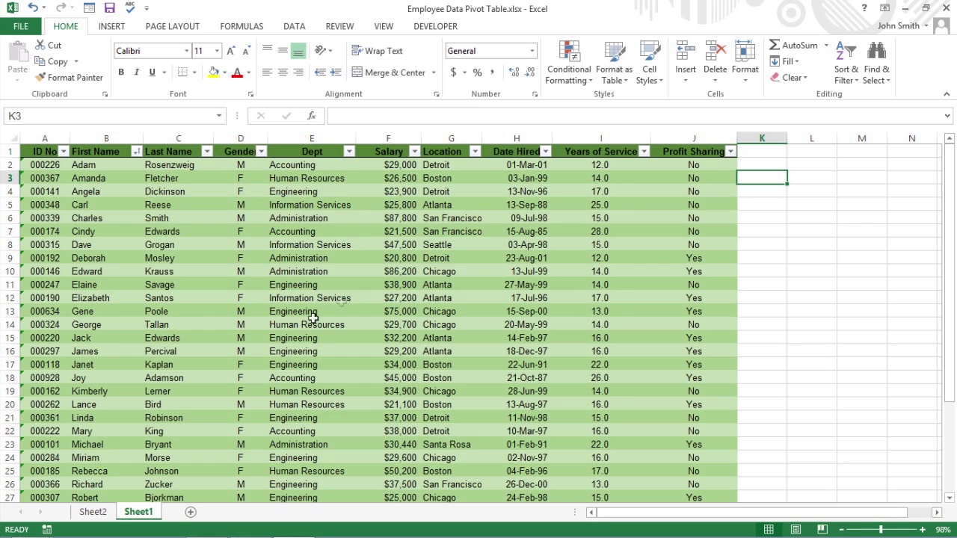
click(545, 151)
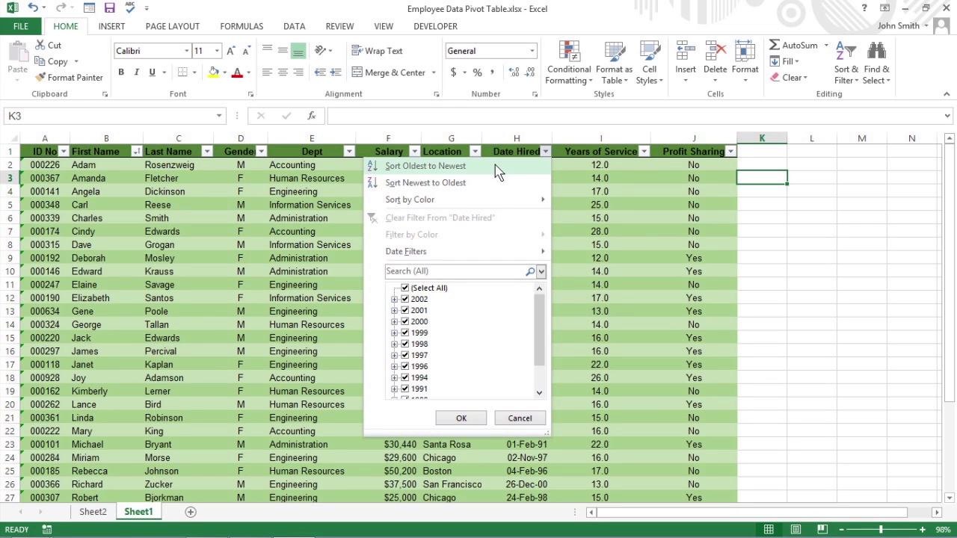
click(498, 171)
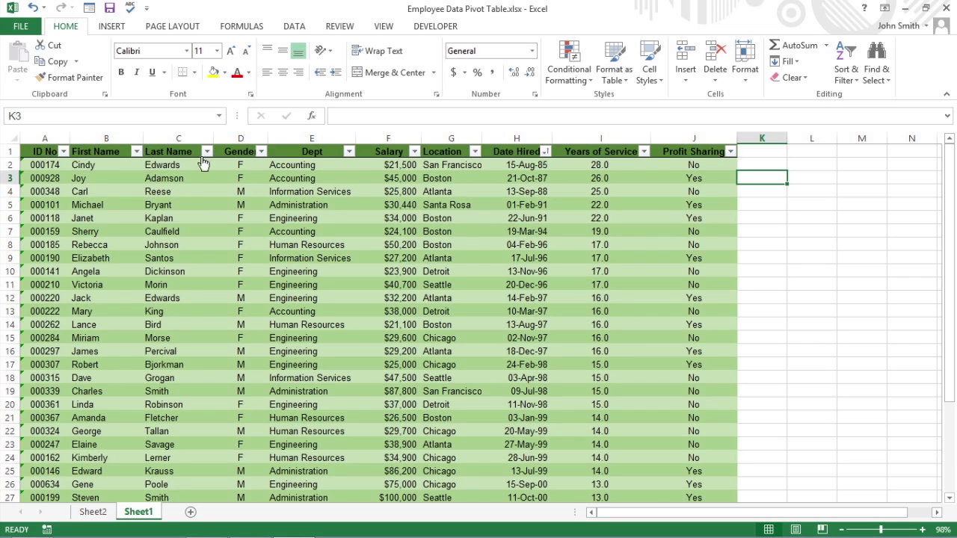
Sort the employee table by First Name from Z to A
click(137, 151)
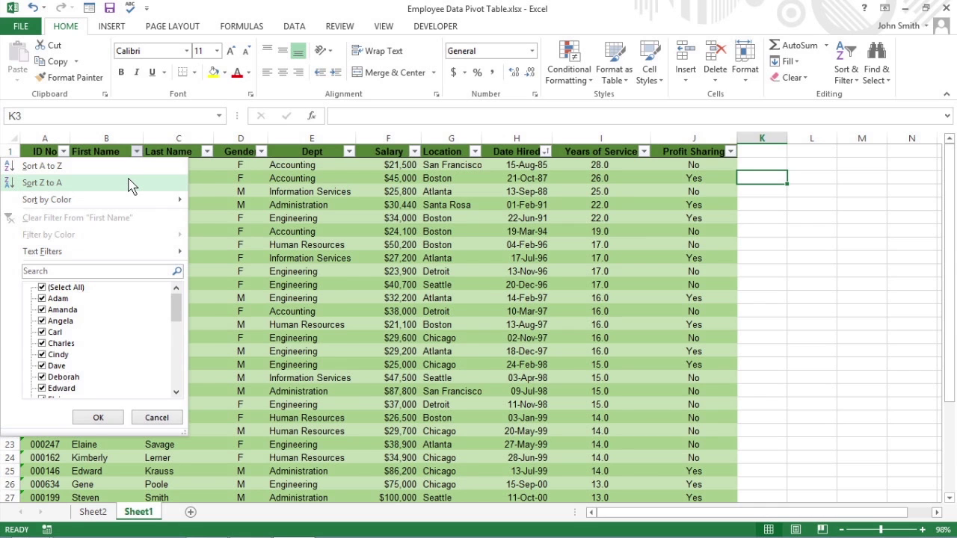
click(131, 184)
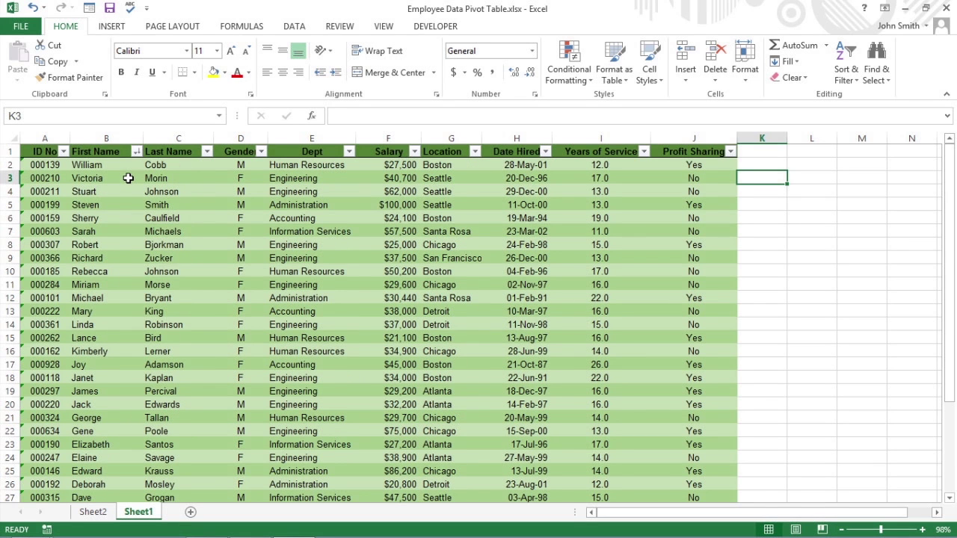
Open the sort and filter options of the Date Hired column
click(545, 152)
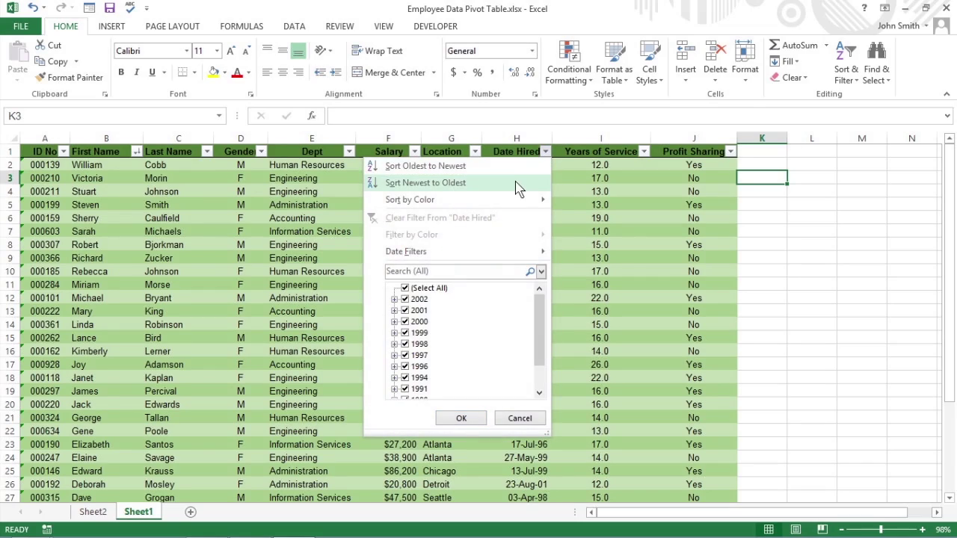